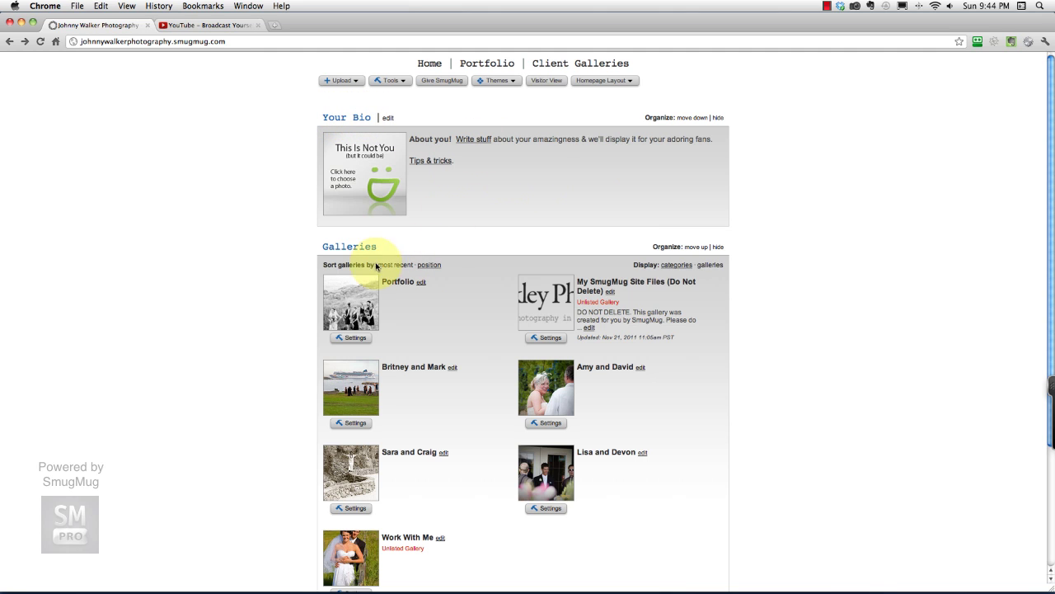
Scroll the homepage, then switch to Visitor View to see the five visible galleries
scroll(485, 280, down, 1)
scroll(485, 281, down, 5)
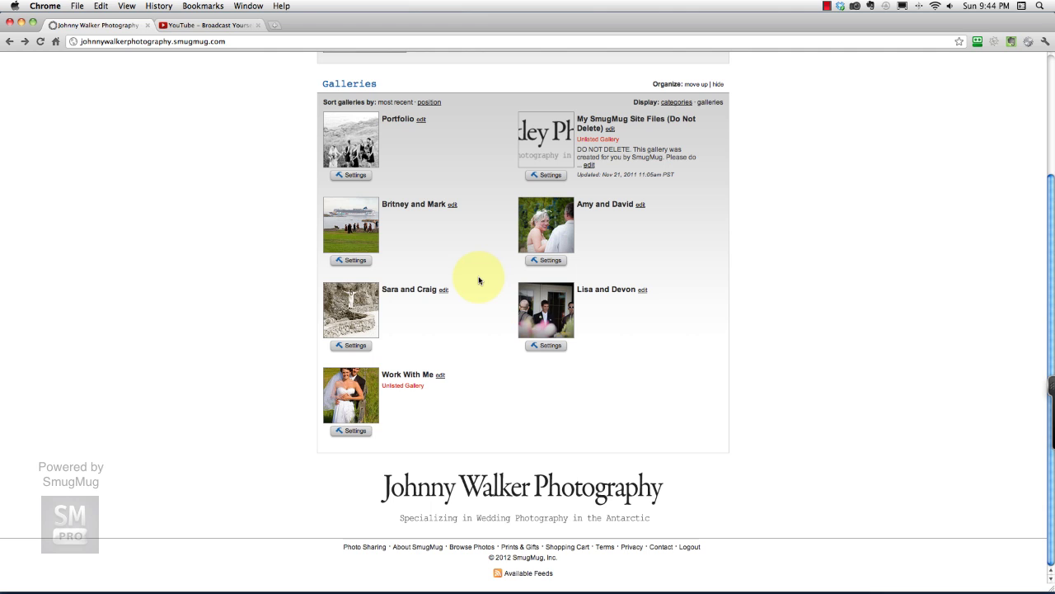
scroll(483, 272, up, 5)
click(547, 89)
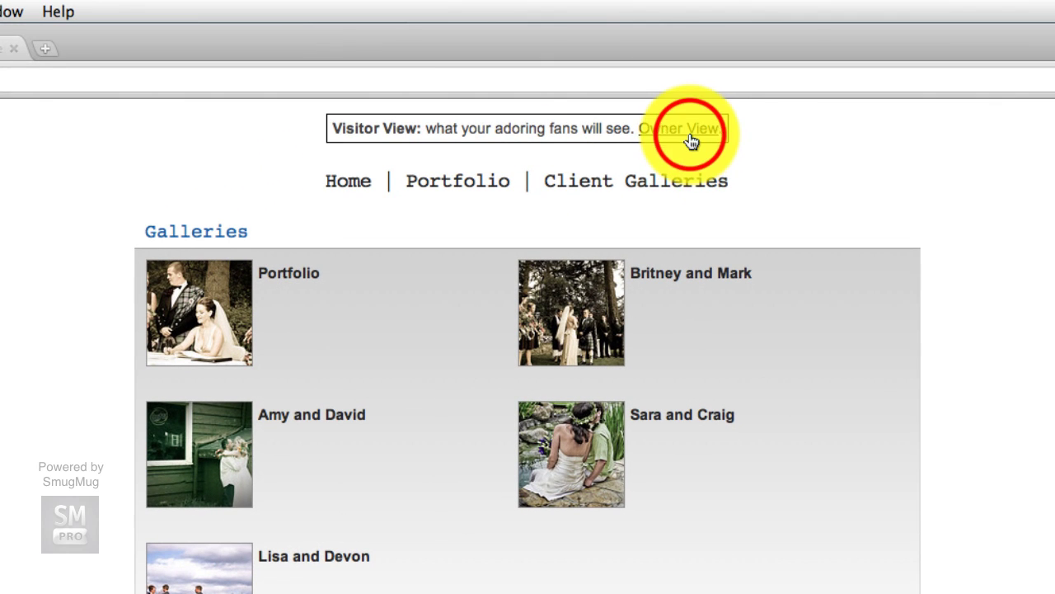
Return to Owner View and add Photo Timeline, Single Photo or Video, and Top Keywords sections
click(691, 140)
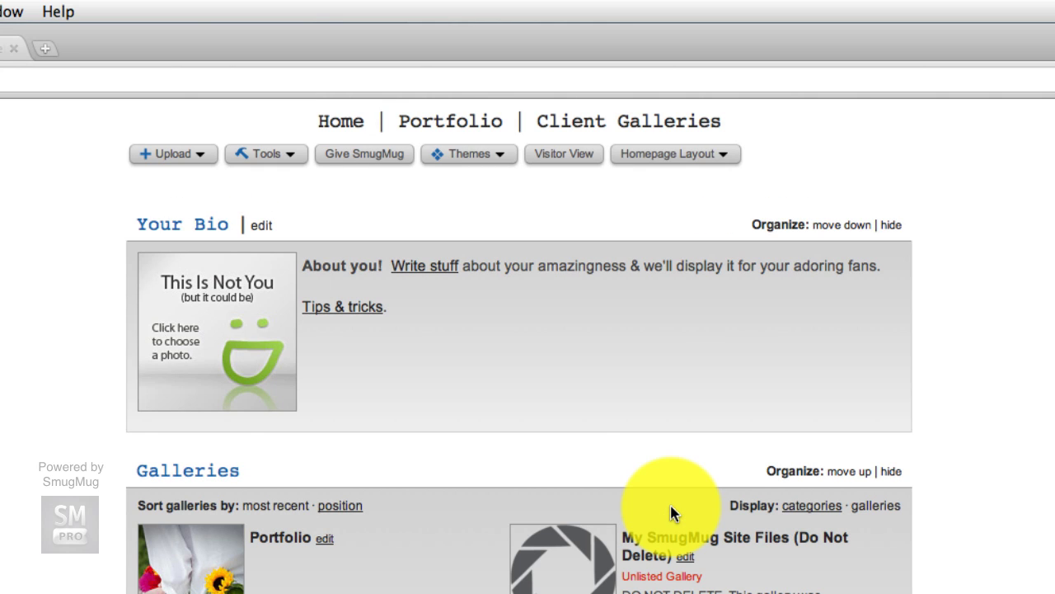
click(698, 160)
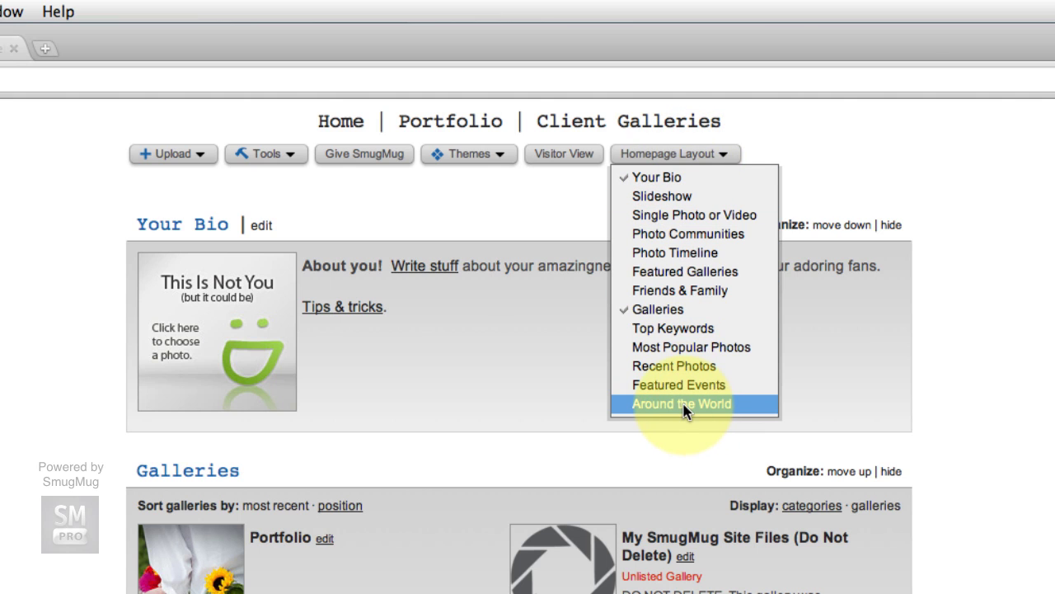
click(664, 252)
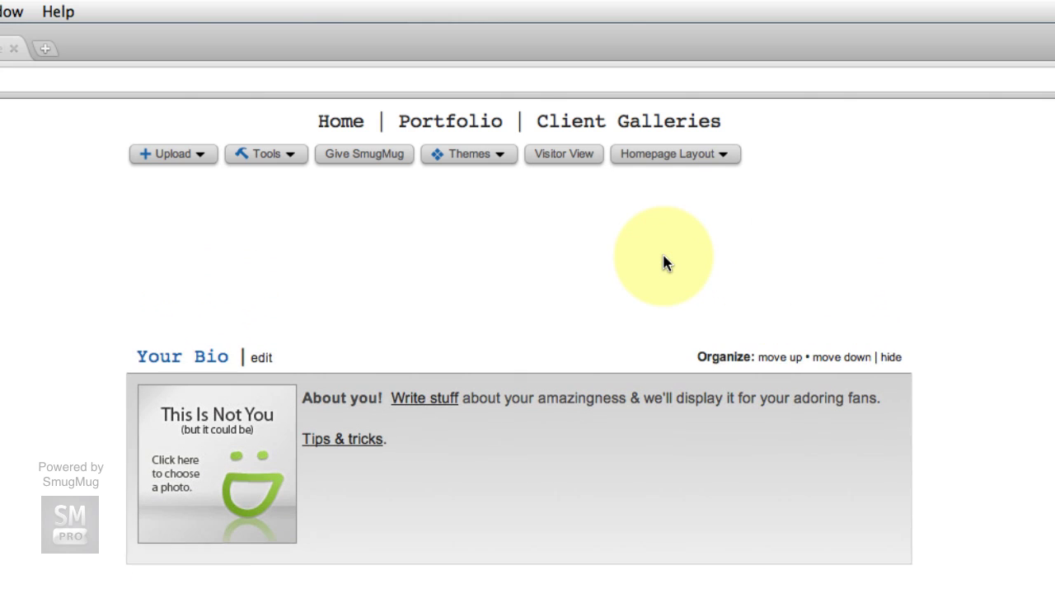
click(672, 153)
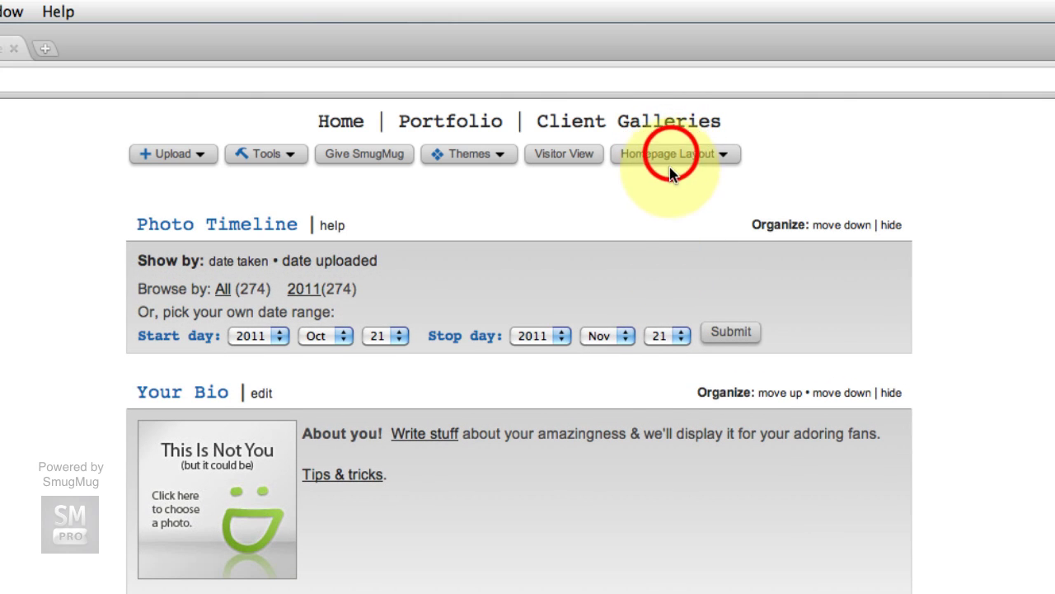
click(672, 218)
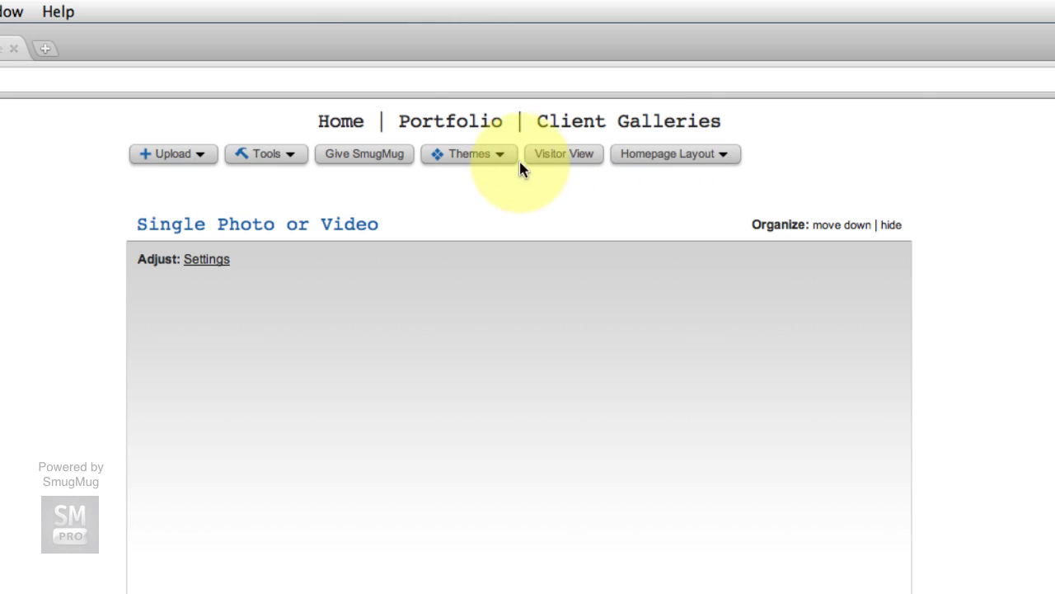
click(666, 157)
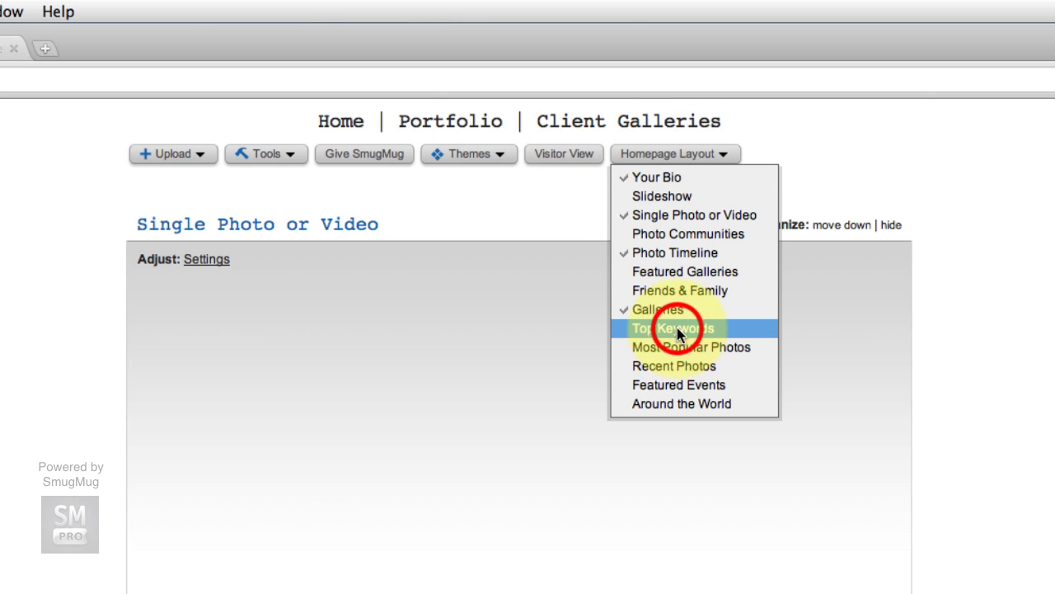
click(677, 328)
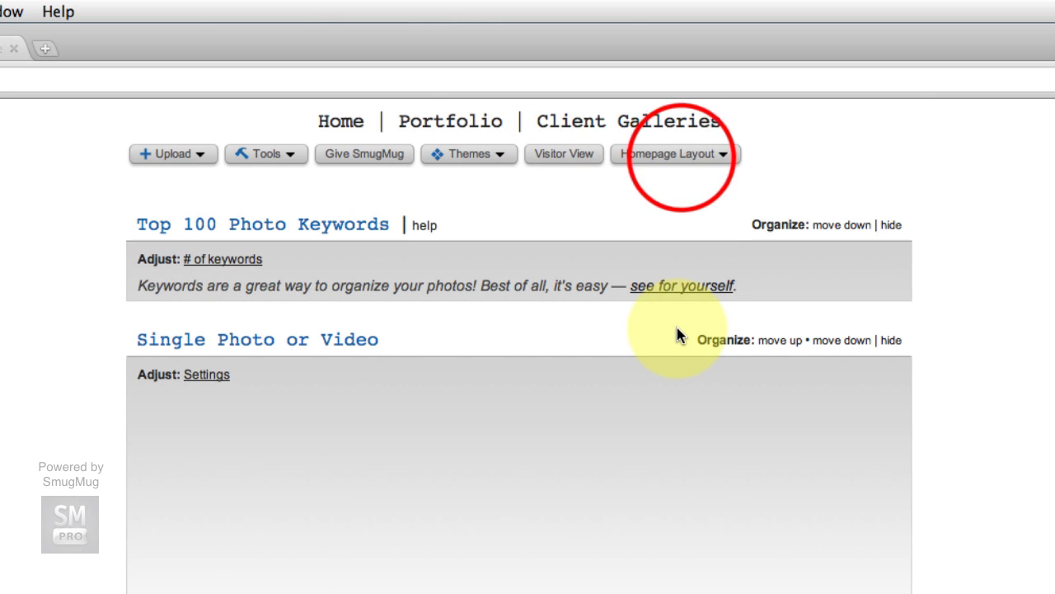
click(682, 155)
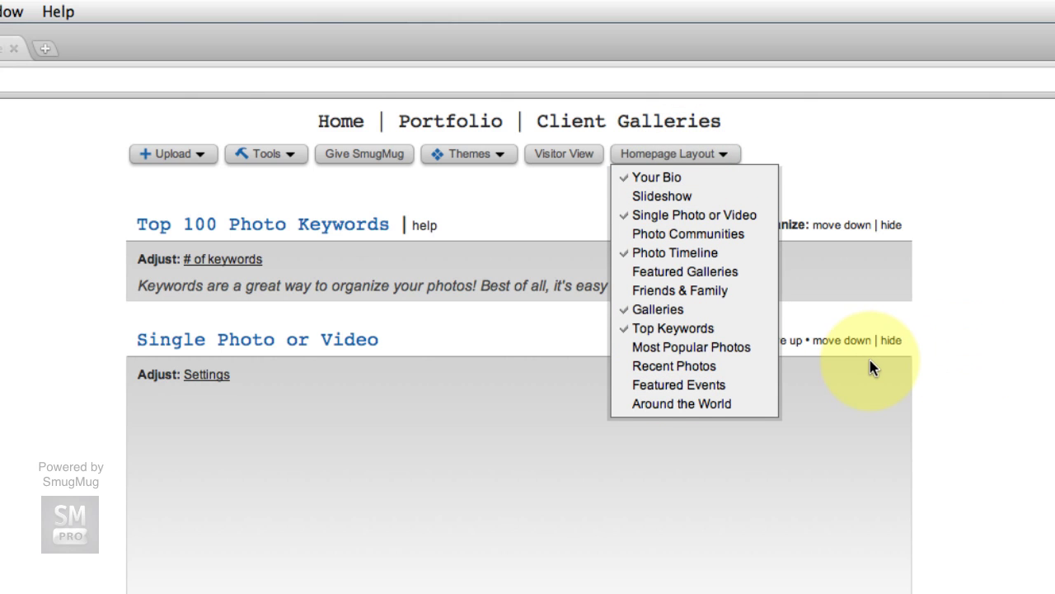
Move the Photo Timeline section down twice, past Your Bio and then below Galleries
scroll(874, 367, down, 3)
scroll(874, 367, down, 5)
scroll(874, 367, down, 5)
scroll(873, 366, down, 5)
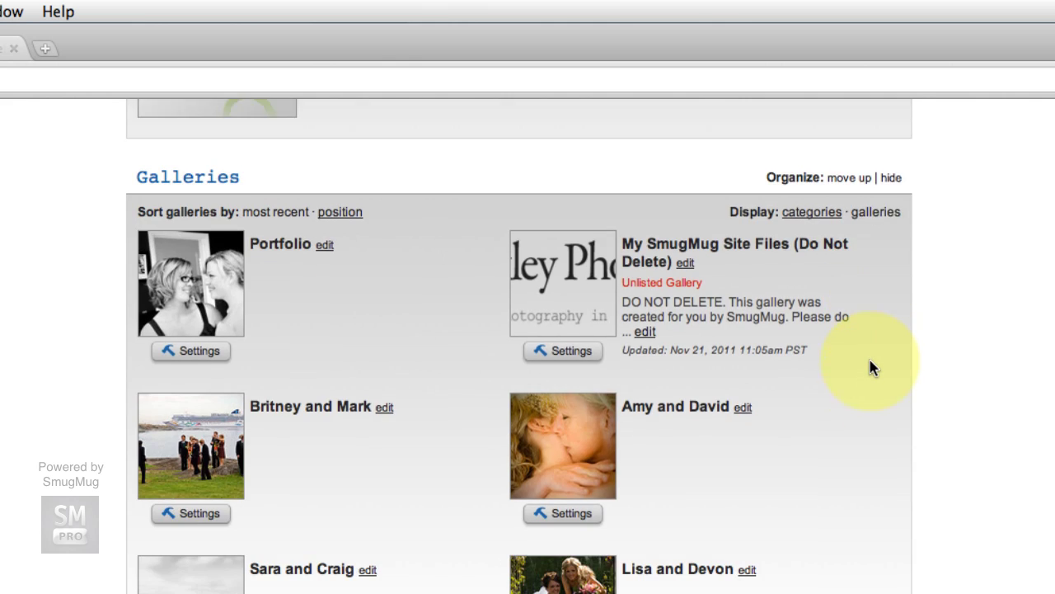
scroll(872, 366, up, 4)
scroll(871, 365, up, 5)
scroll(871, 366, up, 2)
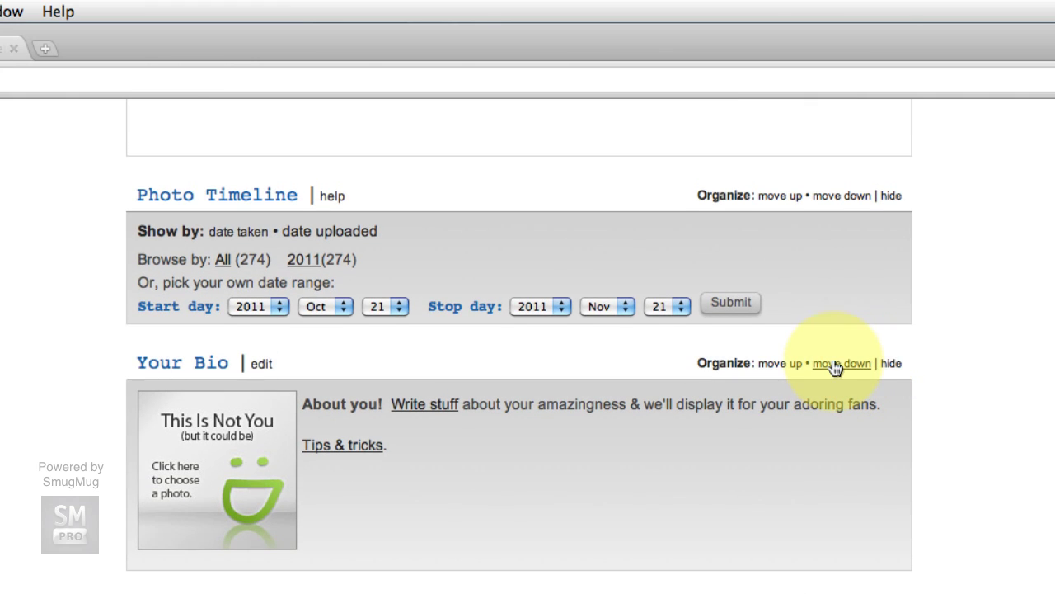
scroll(857, 371, up, 2)
scroll(857, 371, up, 1)
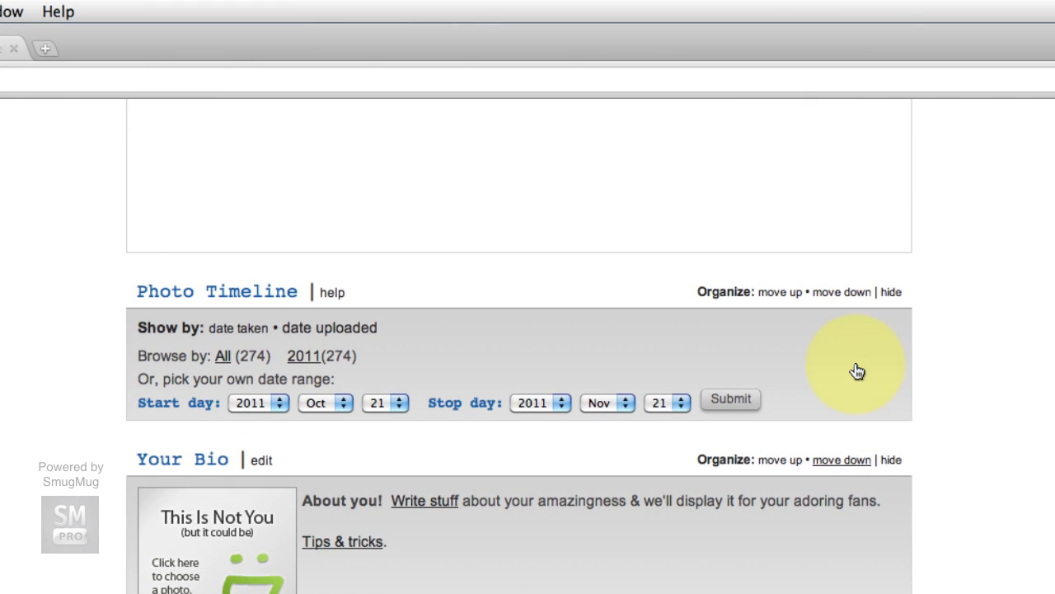
scroll(926, 371, up, 1)
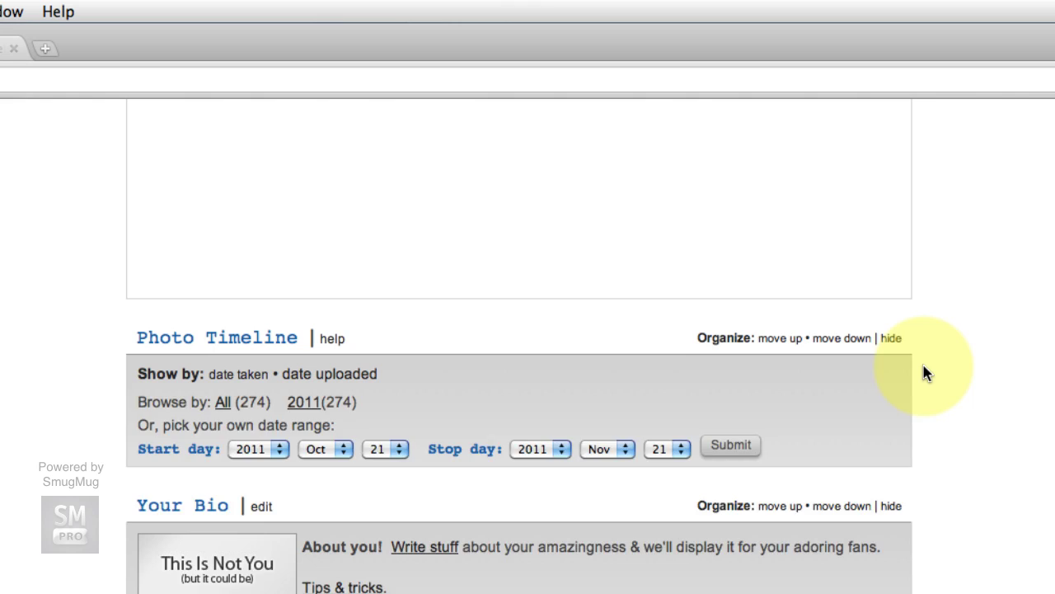
scroll(864, 377, up, 1)
scroll(864, 377, up, 2)
click(842, 444)
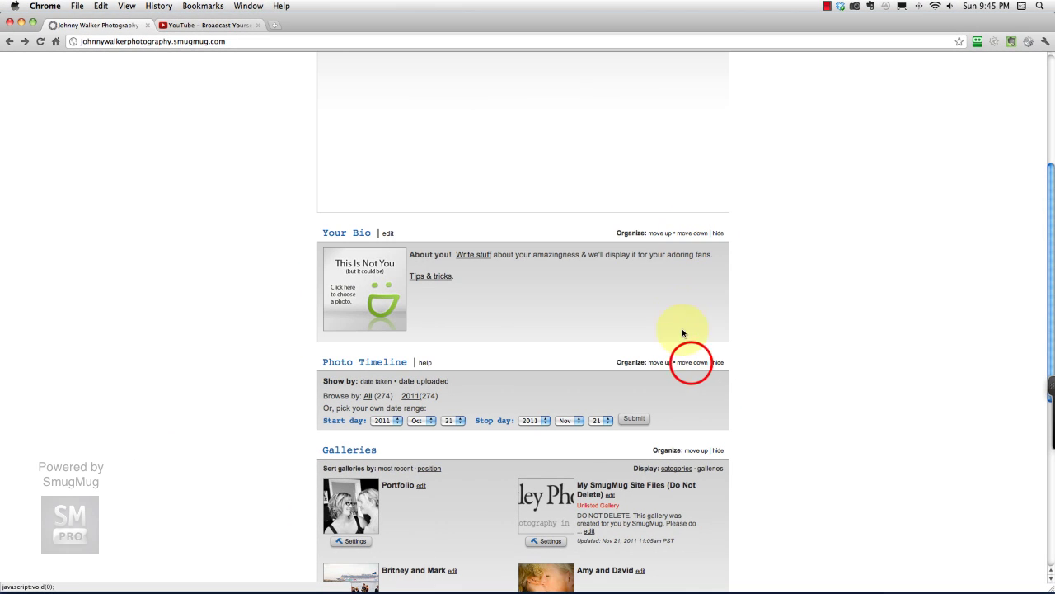
click(692, 364)
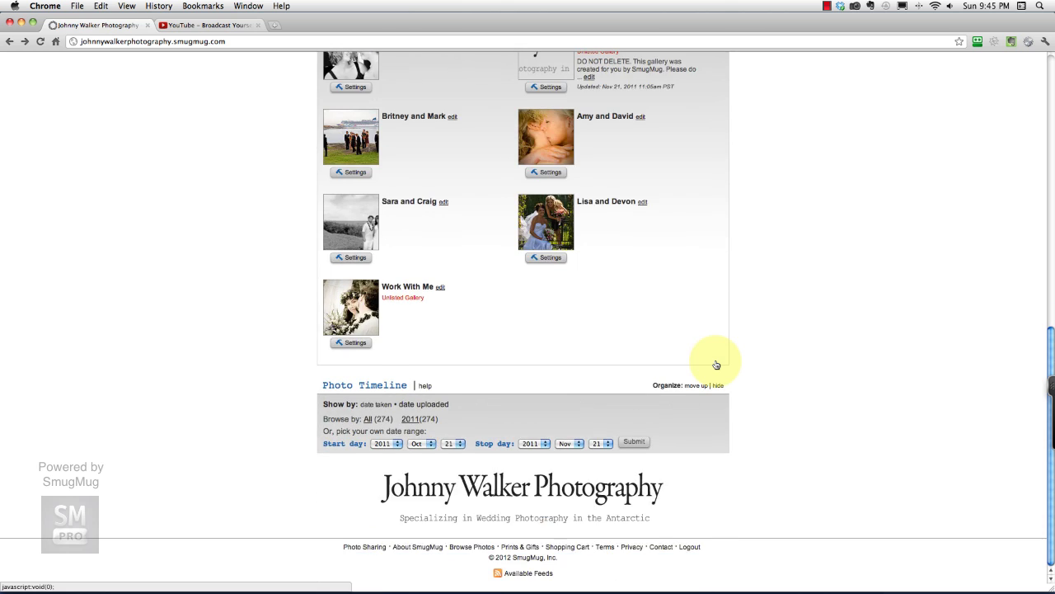
scroll(717, 365, up, 10)
scroll(717, 366, up, 2)
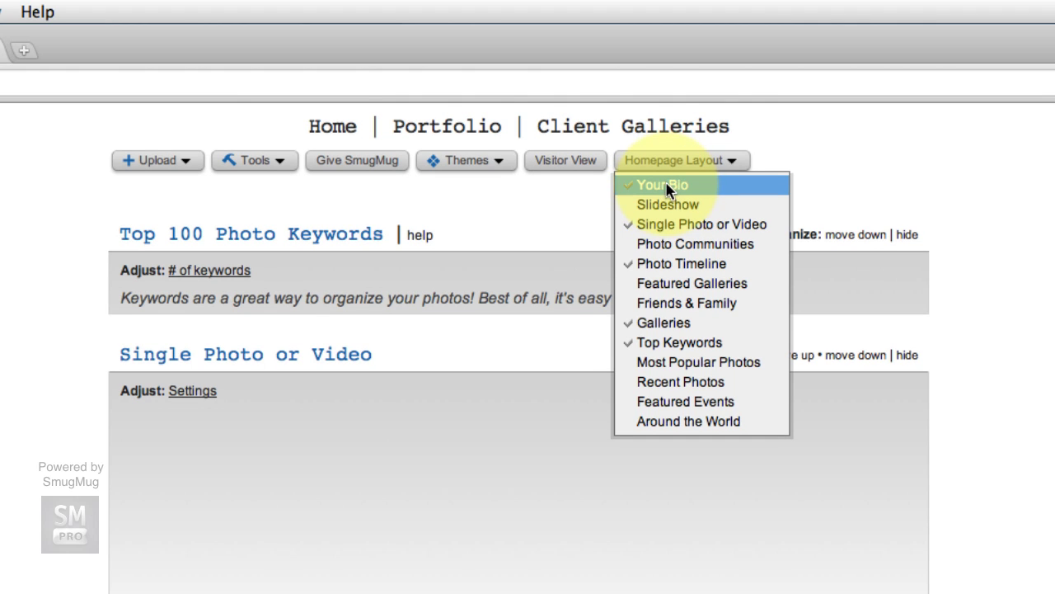
Remove the Your Bio, Single Photo or Video, and Photo Timeline sections from the homepage
click(665, 191)
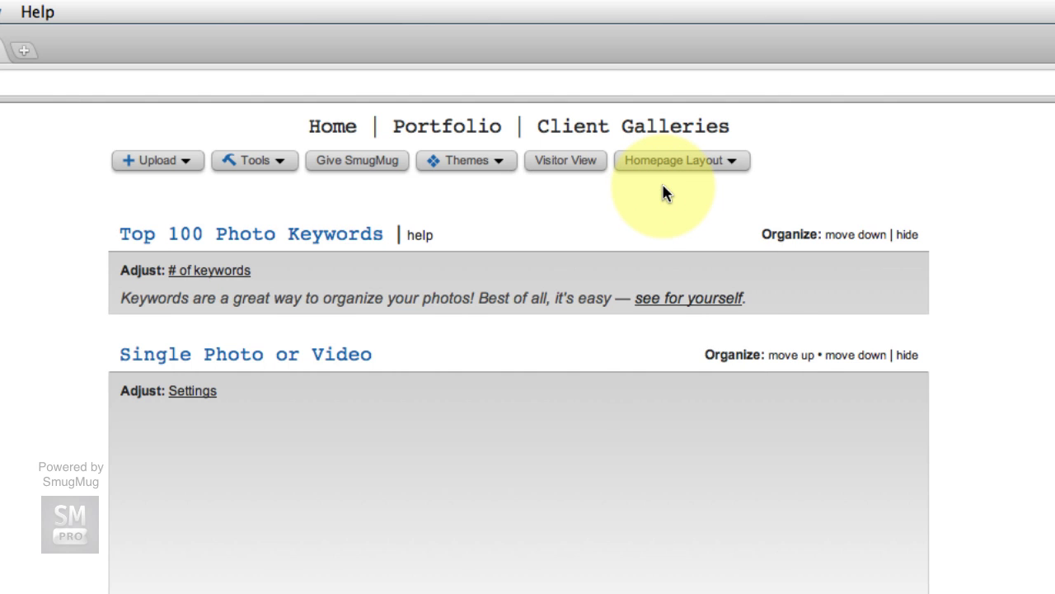
click(666, 167)
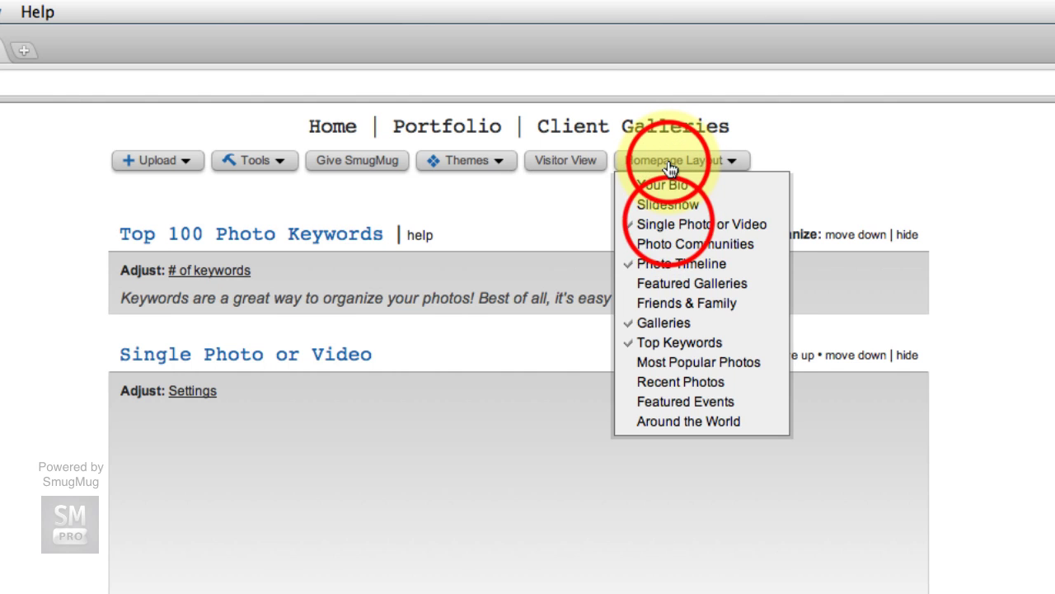
click(668, 224)
click(671, 163)
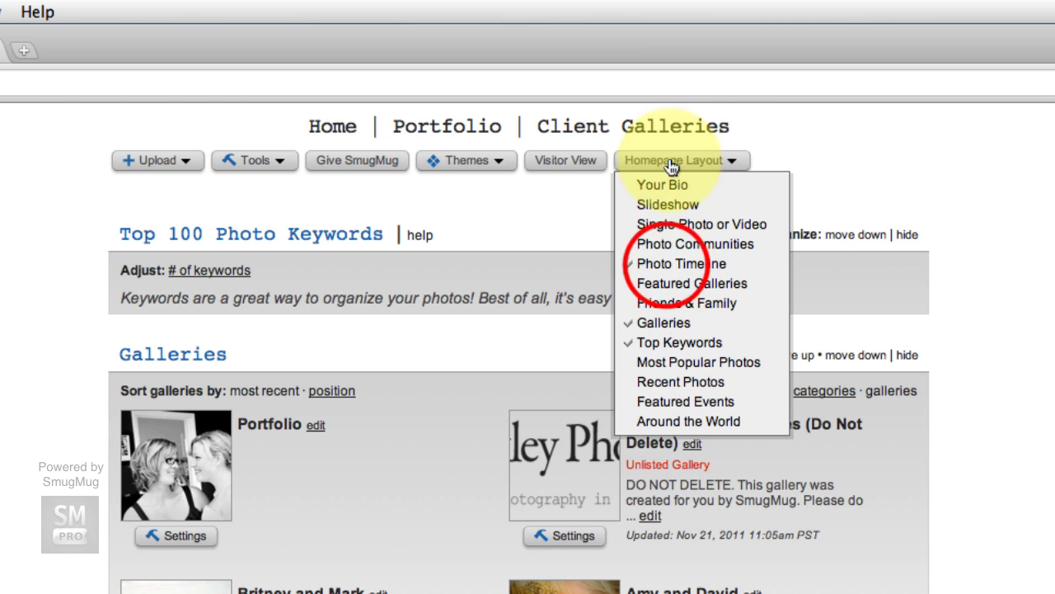
click(668, 264)
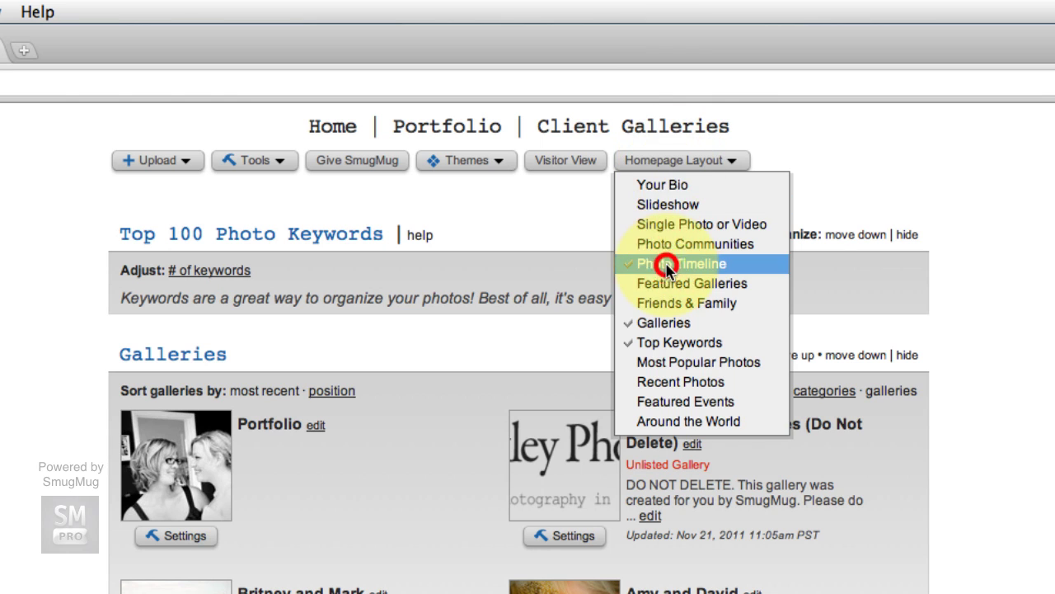
Remove the Galleries and Top Keywords sections, then add a Slideshow section
click(672, 165)
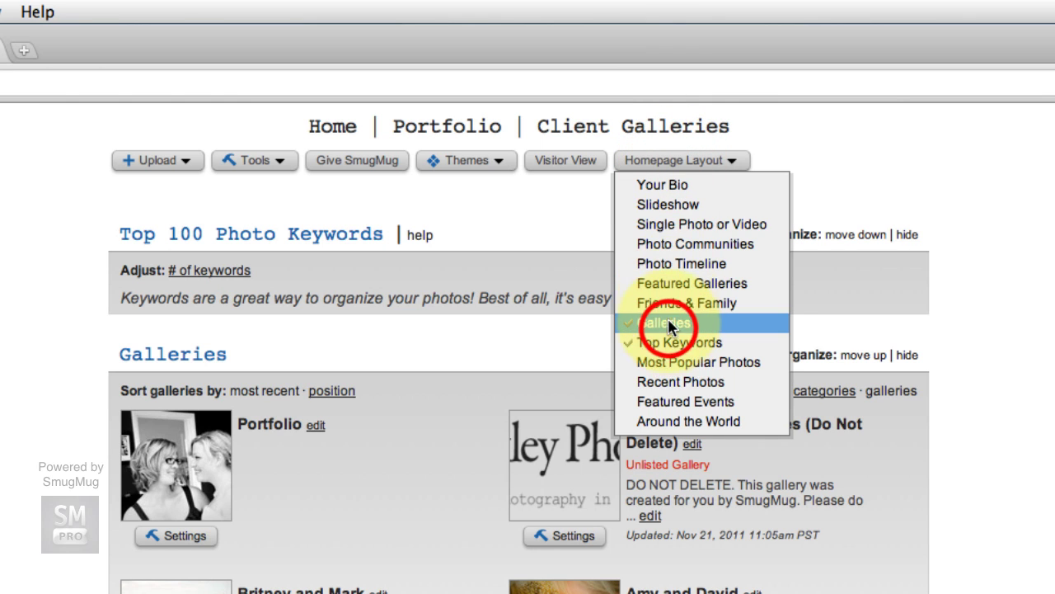
click(667, 326)
click(678, 162)
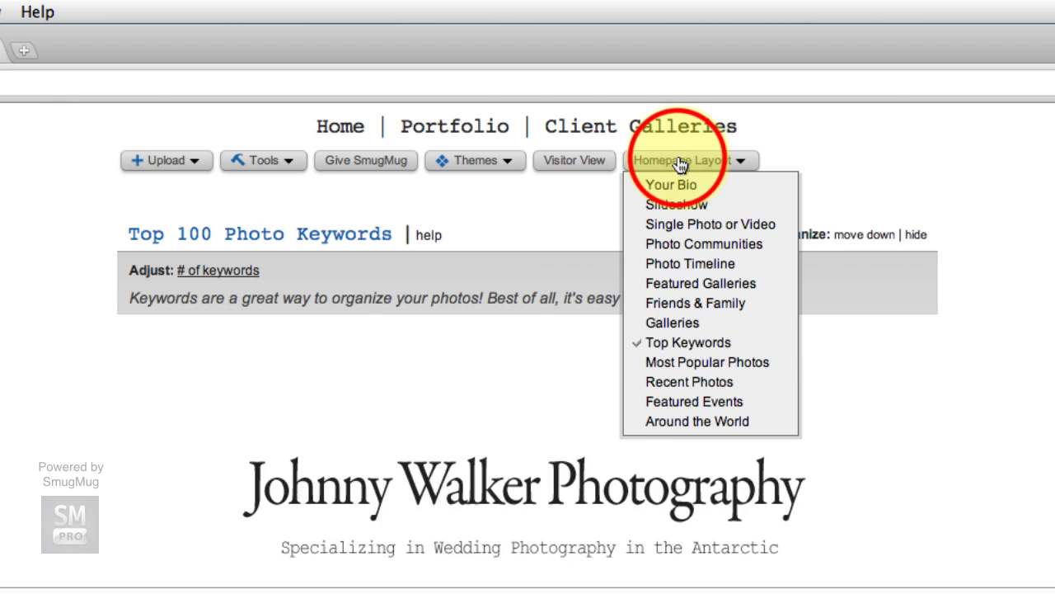
click(694, 343)
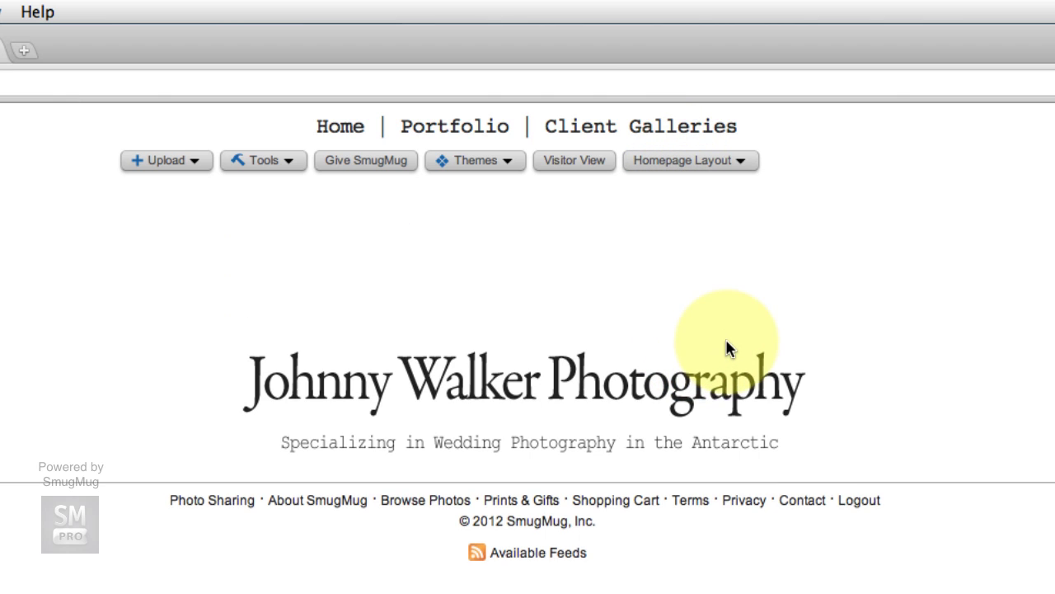
click(712, 161)
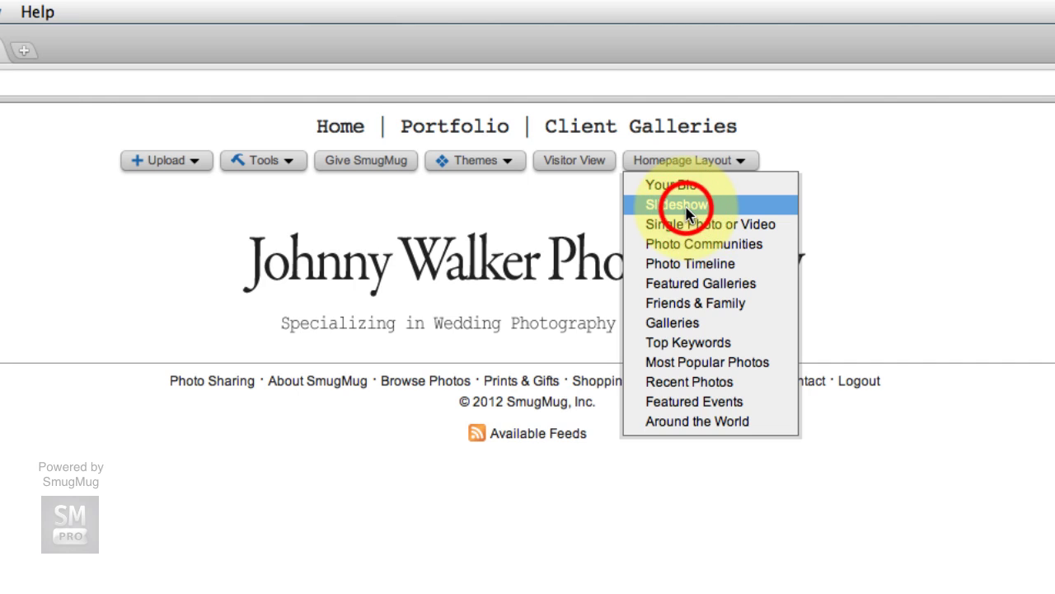
click(689, 205)
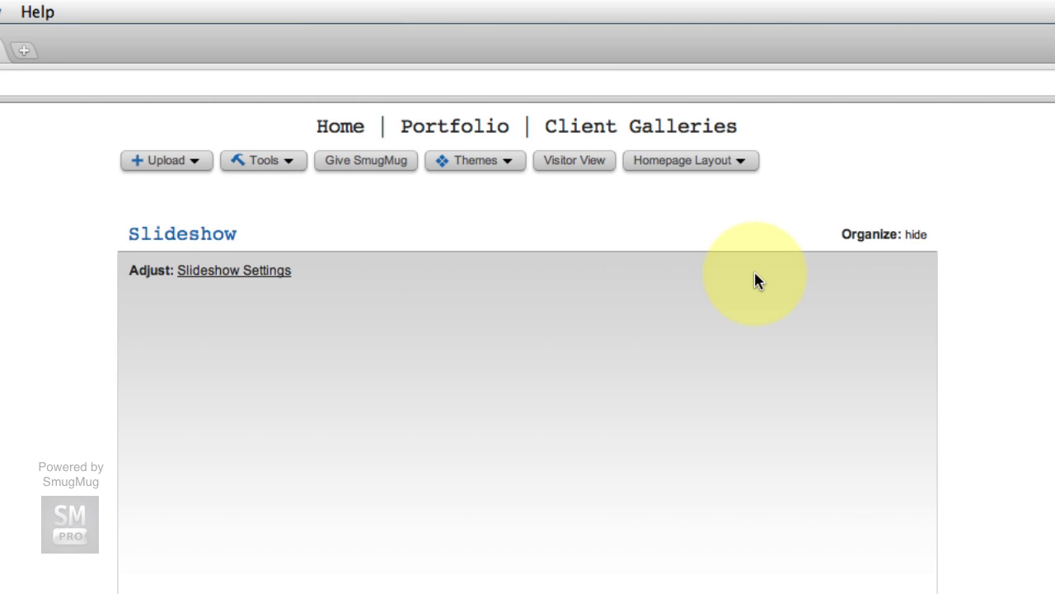
In Slideshow Settings, keep Source as Gallery, choose Weddings > Portfolio, and confirm height 500
click(233, 277)
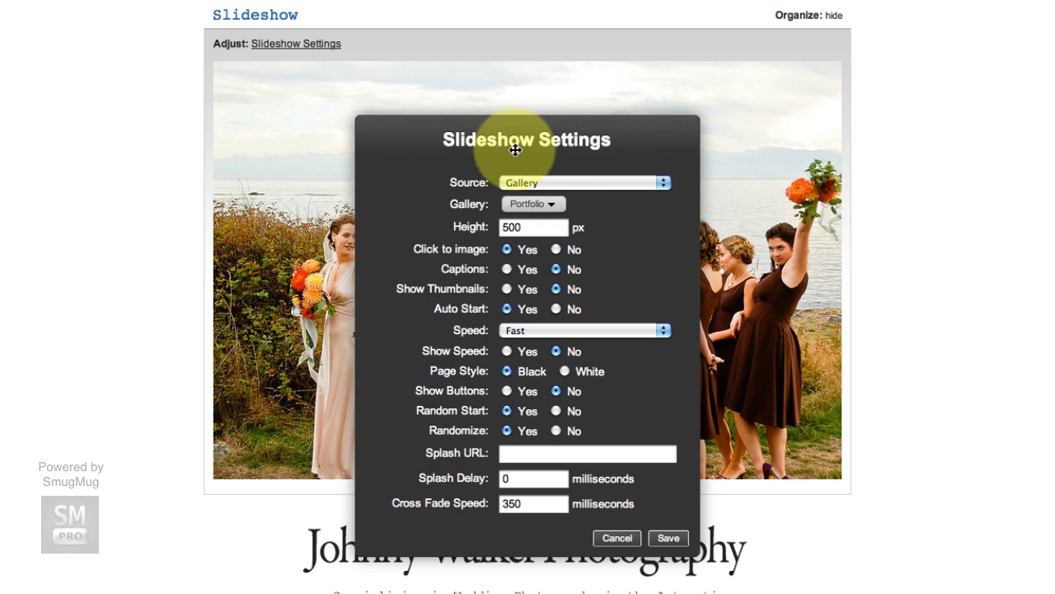
click(542, 182)
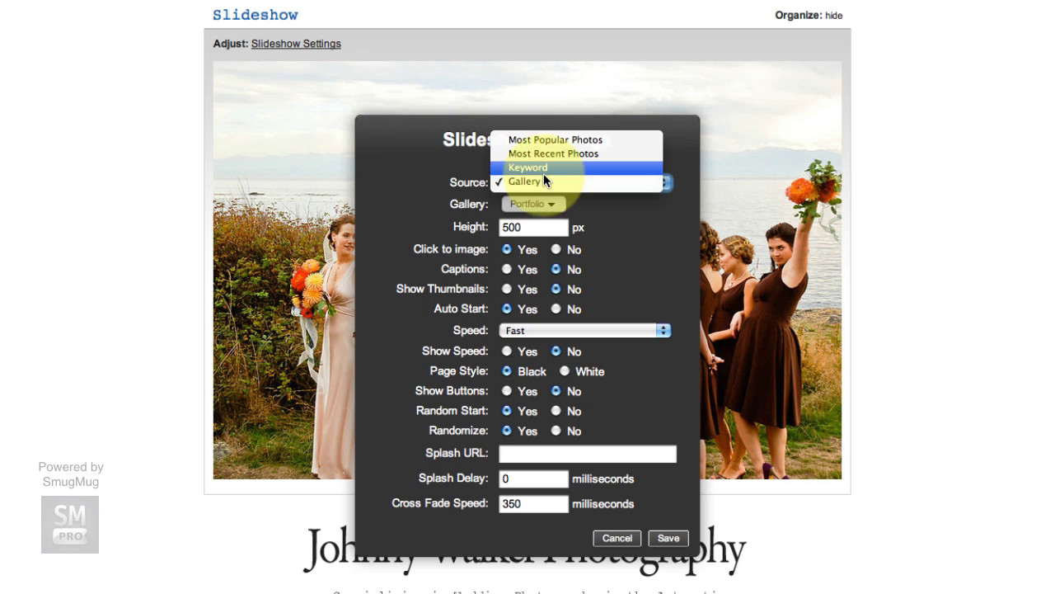
click(532, 183)
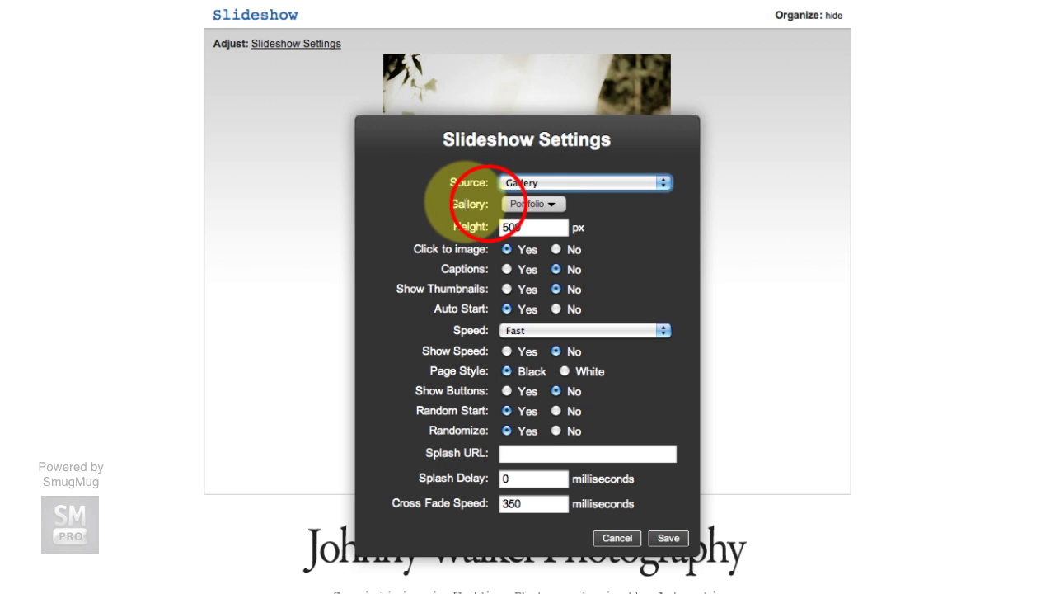
click(488, 205)
click(540, 204)
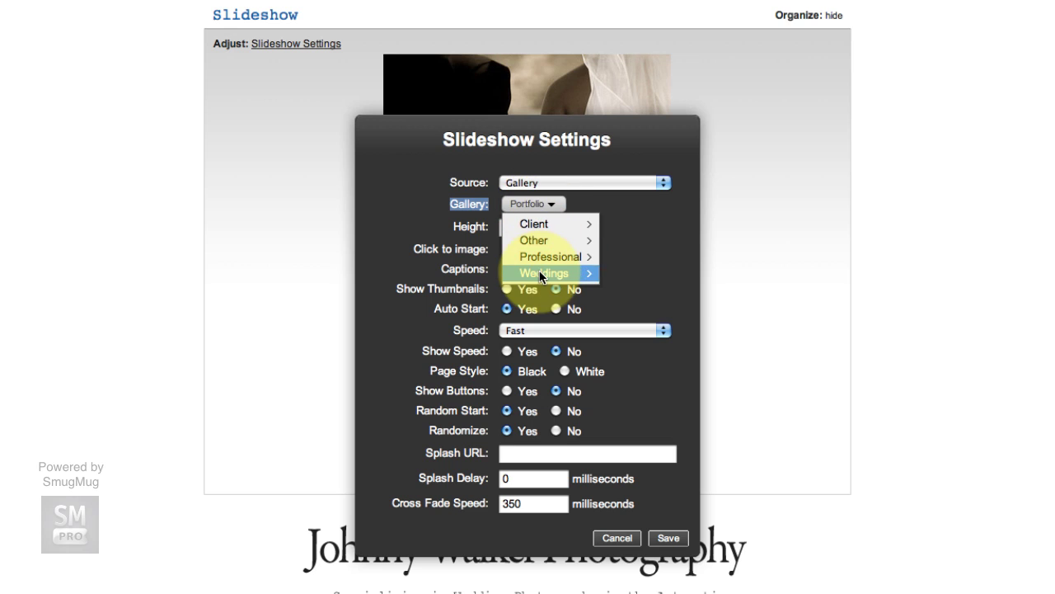
mouse_move(545, 273)
click(649, 292)
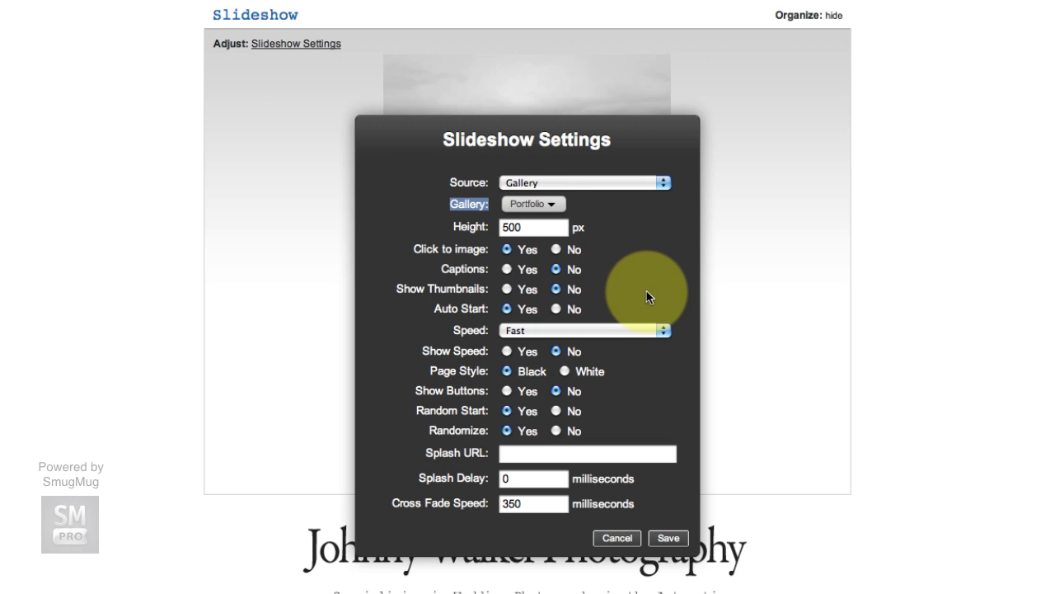
click(526, 228)
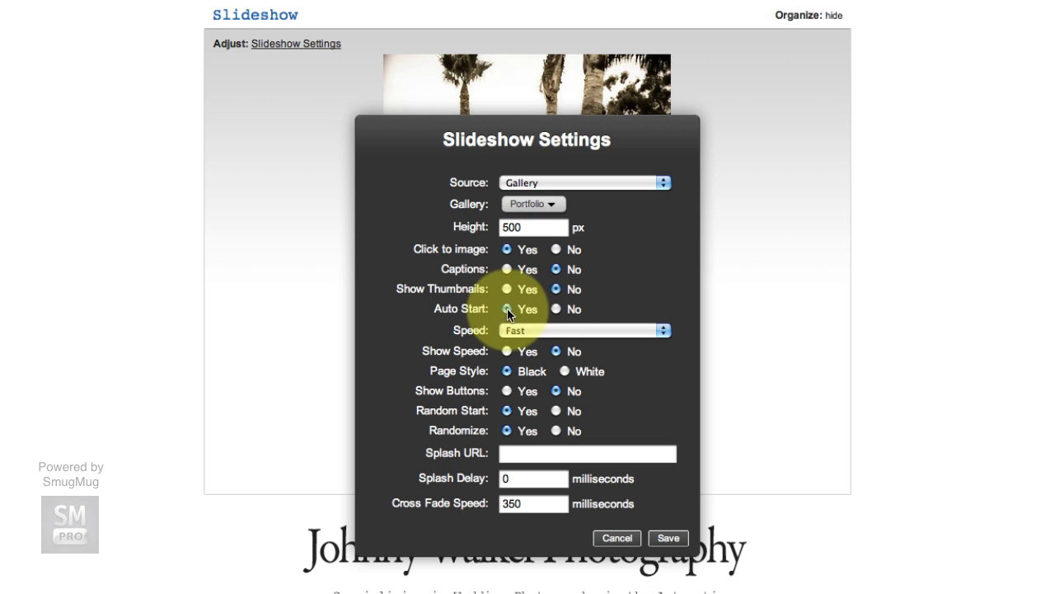
Keep Fast speed, no buttons, random start and randomized order, check splash fields, and save
click(516, 330)
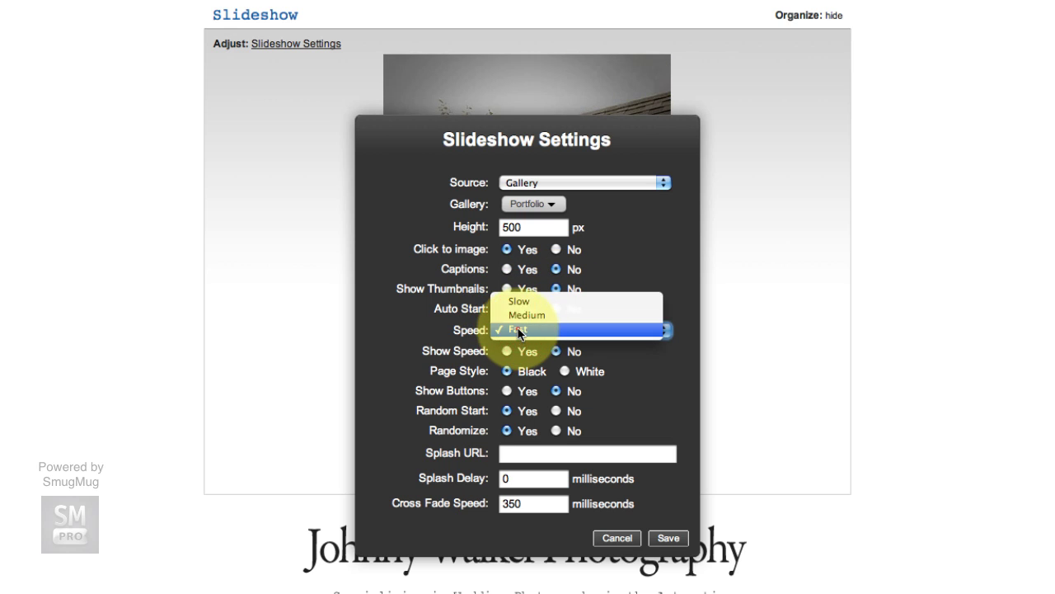
click(518, 330)
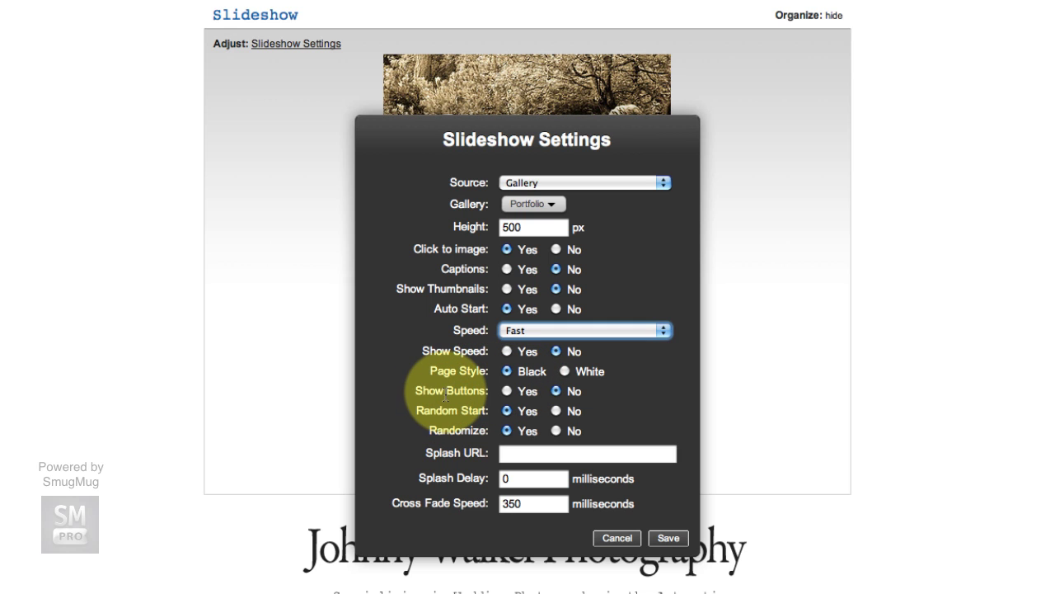
click(556, 391)
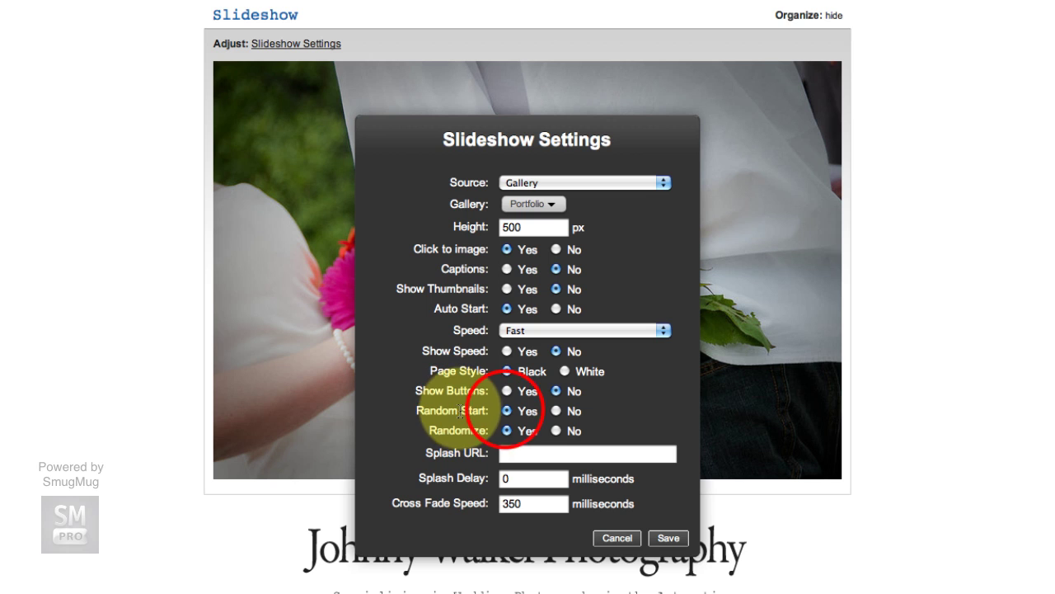
click(506, 410)
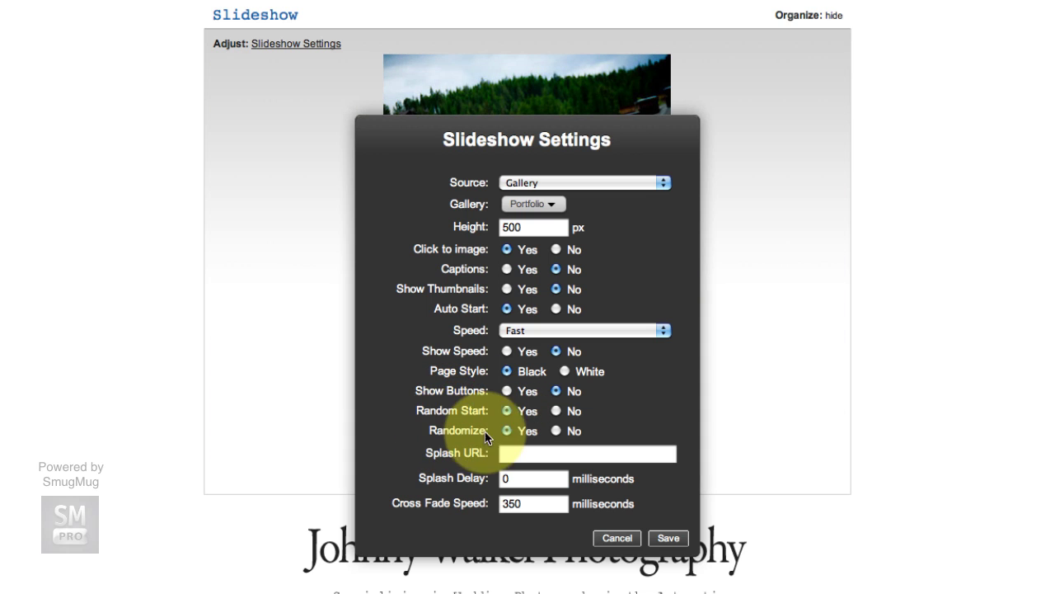
click(508, 431)
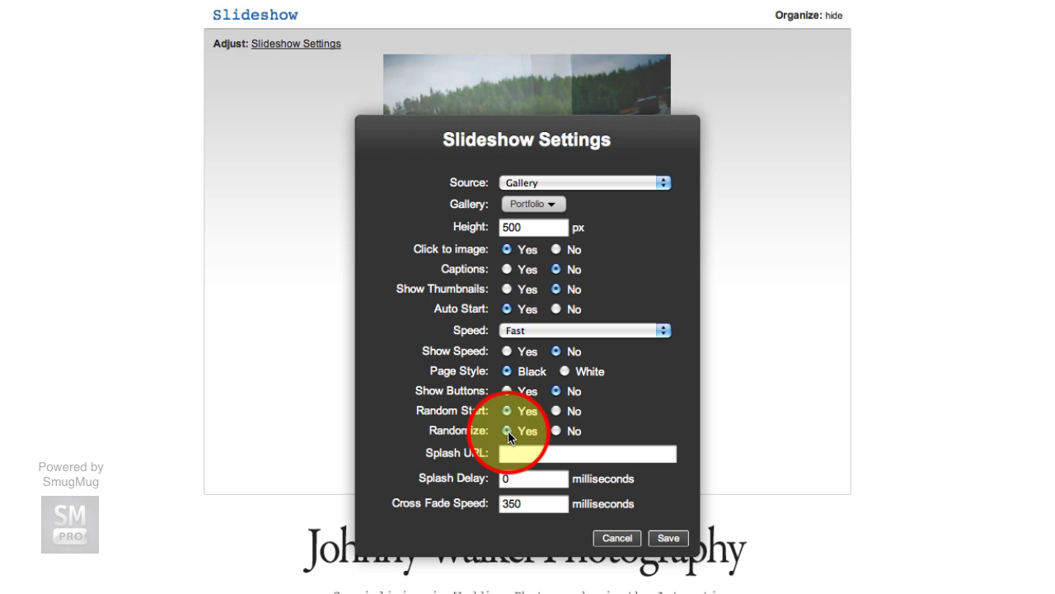
click(534, 455)
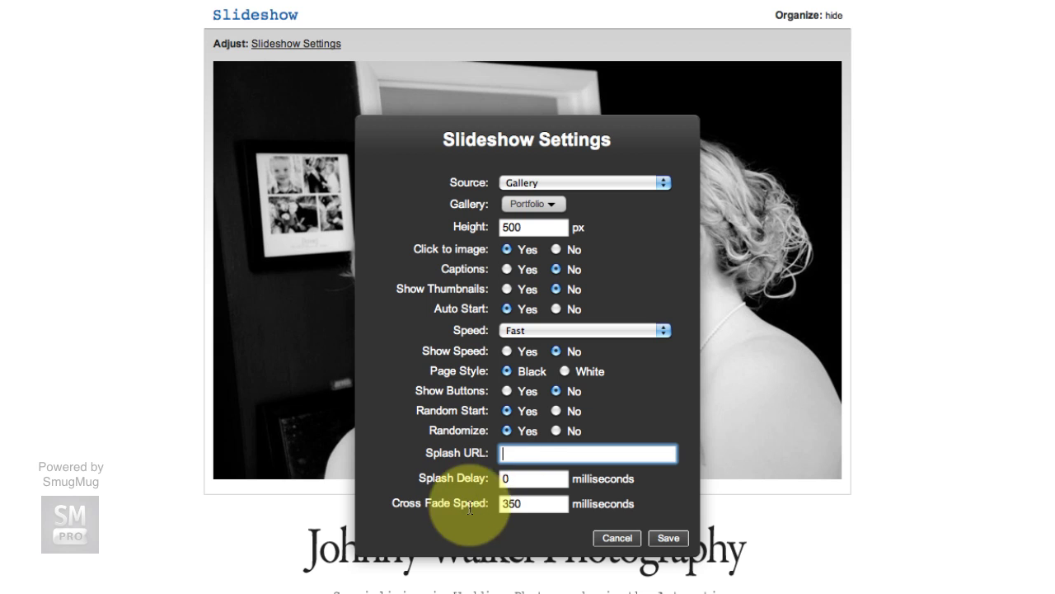
click(520, 480)
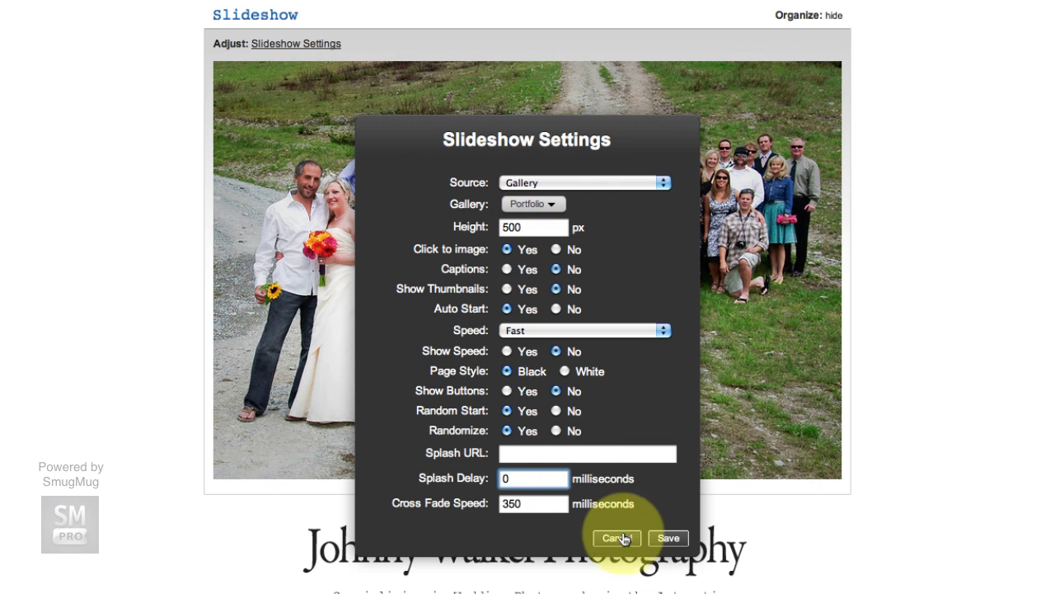
click(671, 538)
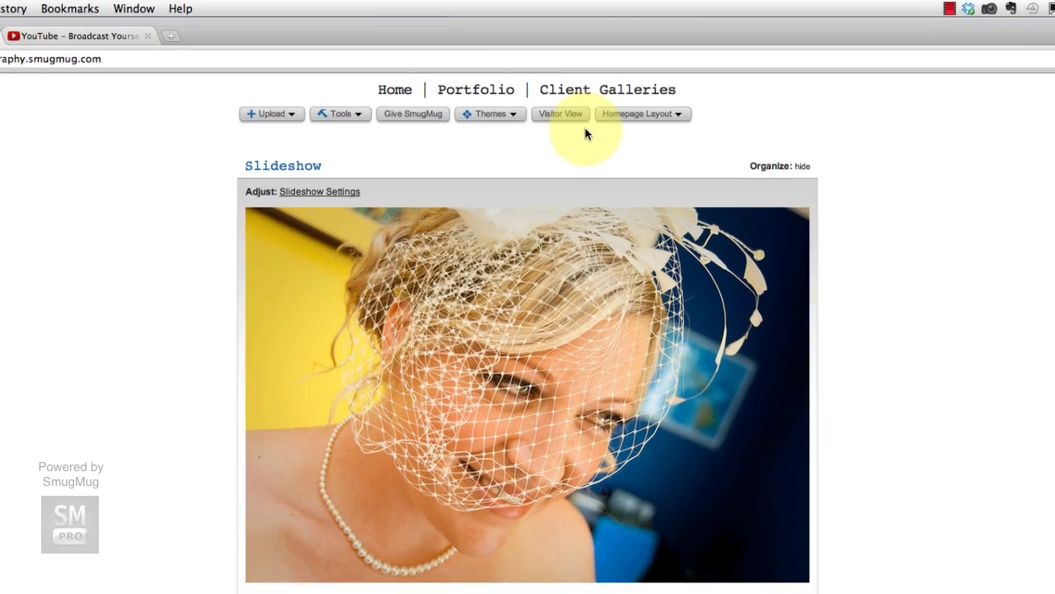
Switch to Visitor View to preview the homepage with only the Portfolio slideshow
click(552, 81)
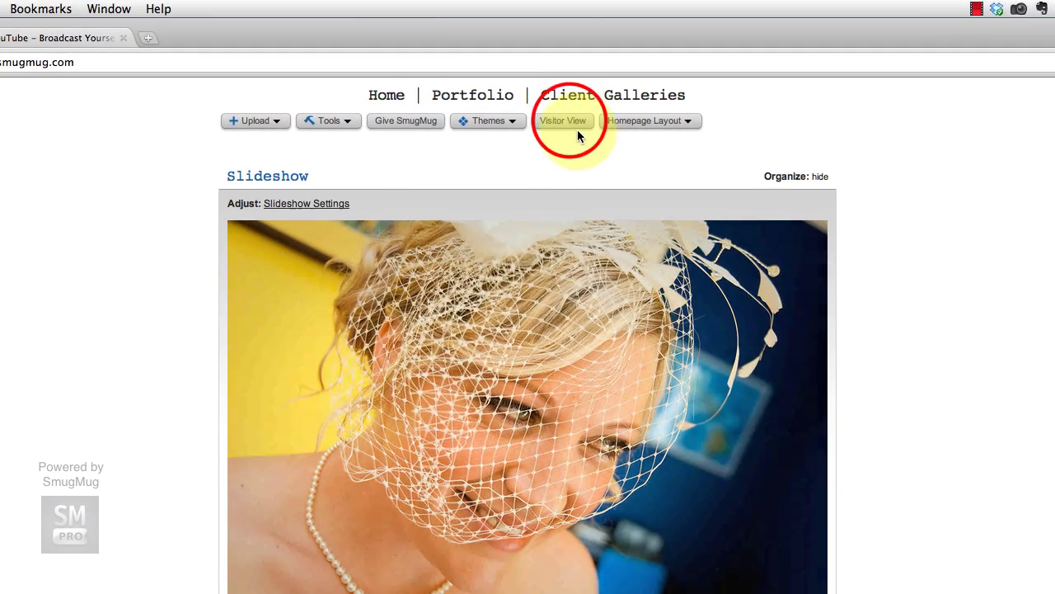